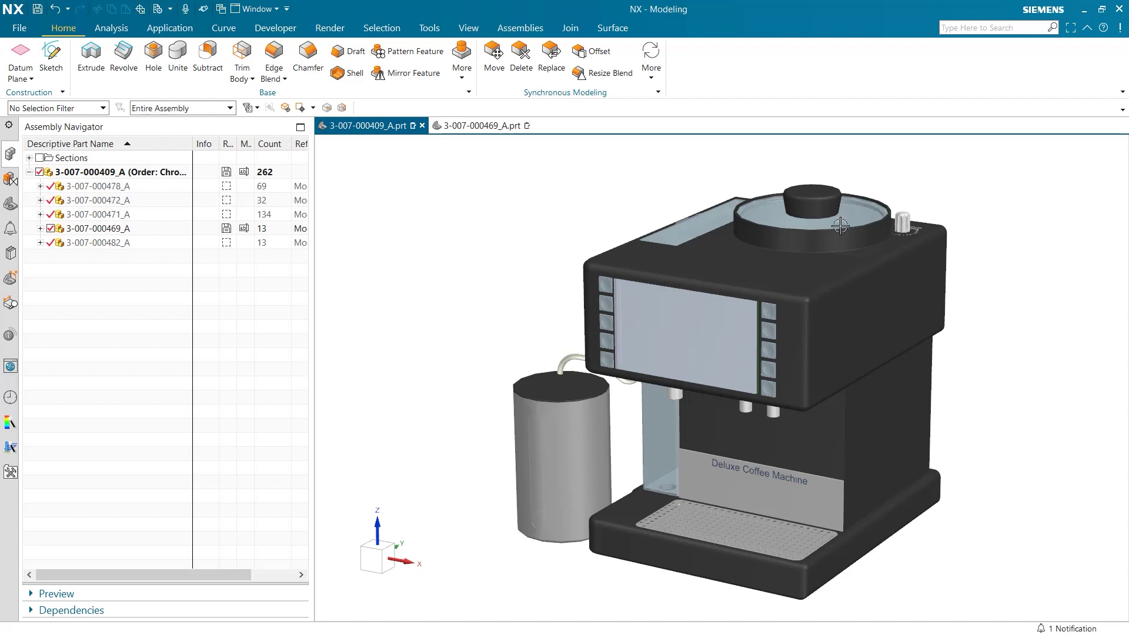
click(142, 229)
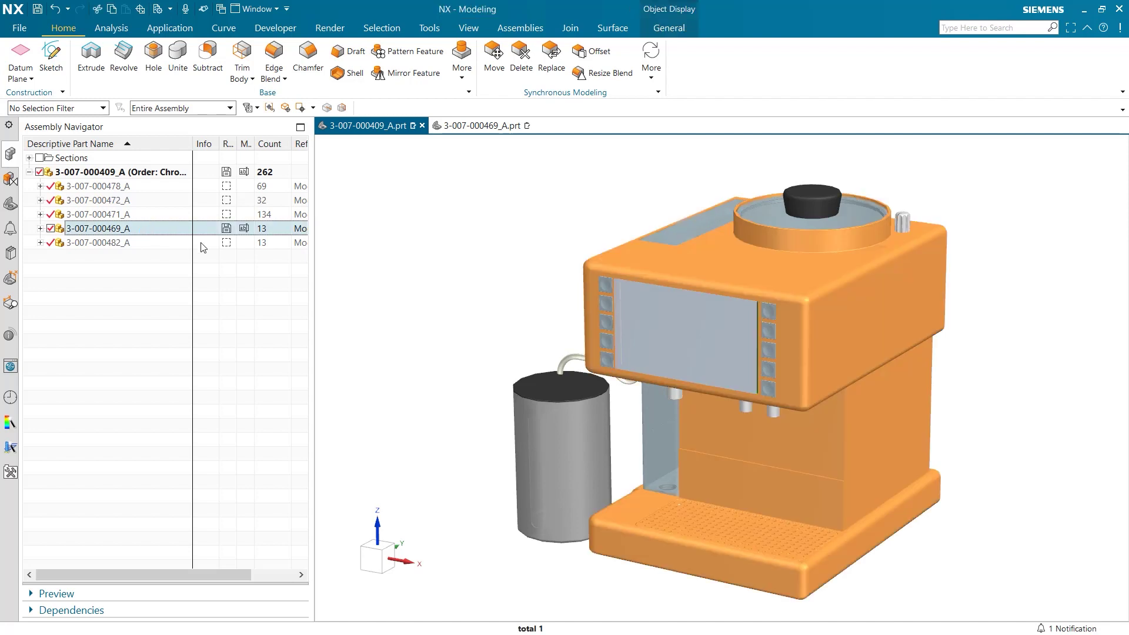
key(Escape)
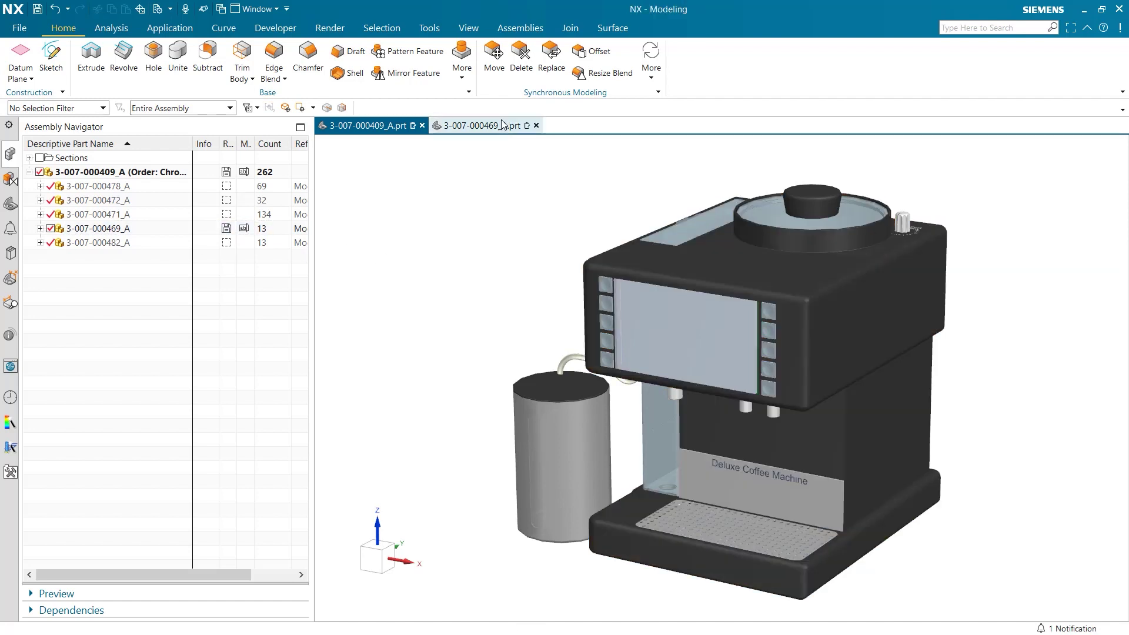
click(482, 125)
middle_drag(495, 204, 478, 211)
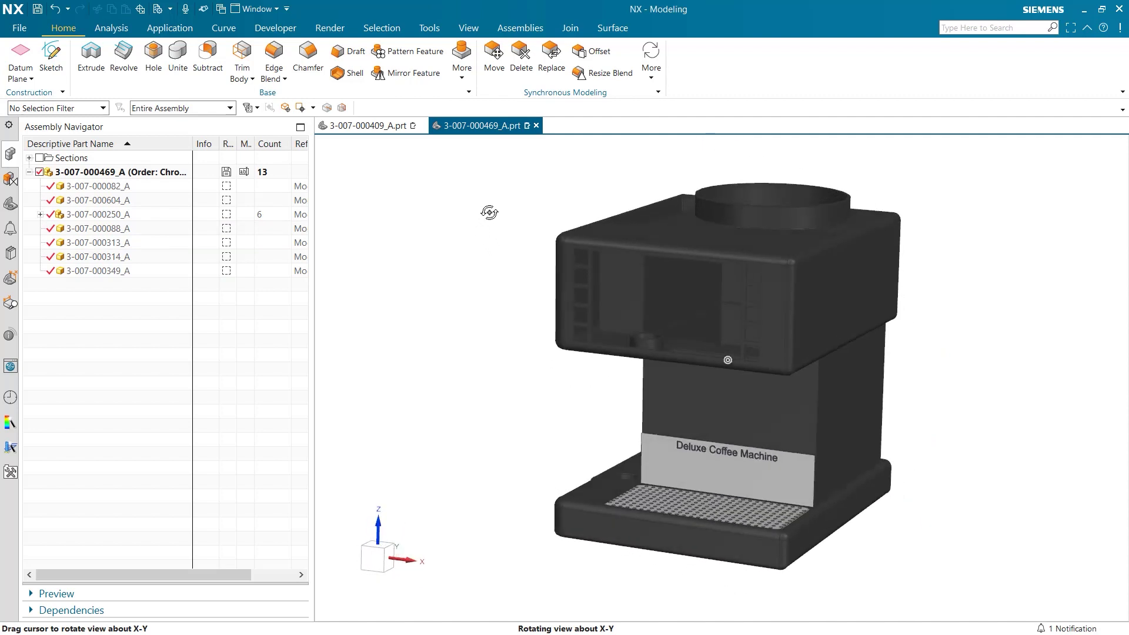
Show Check-Mate results from HD3D Tools, with the Developer ribbon commands available
click(11, 336)
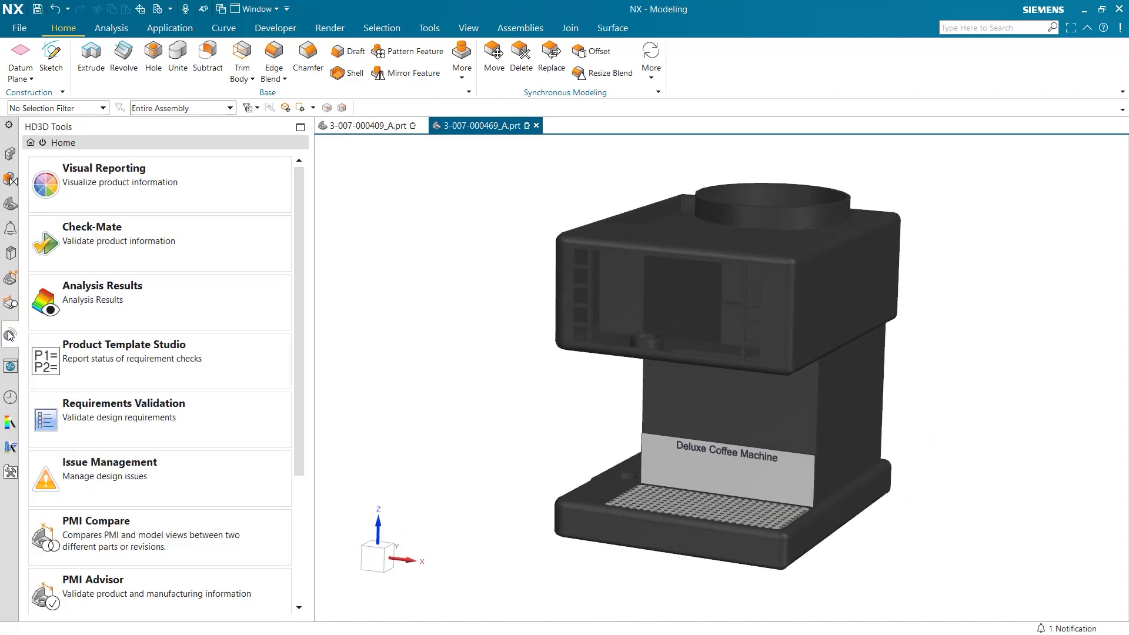
double_click(99, 238)
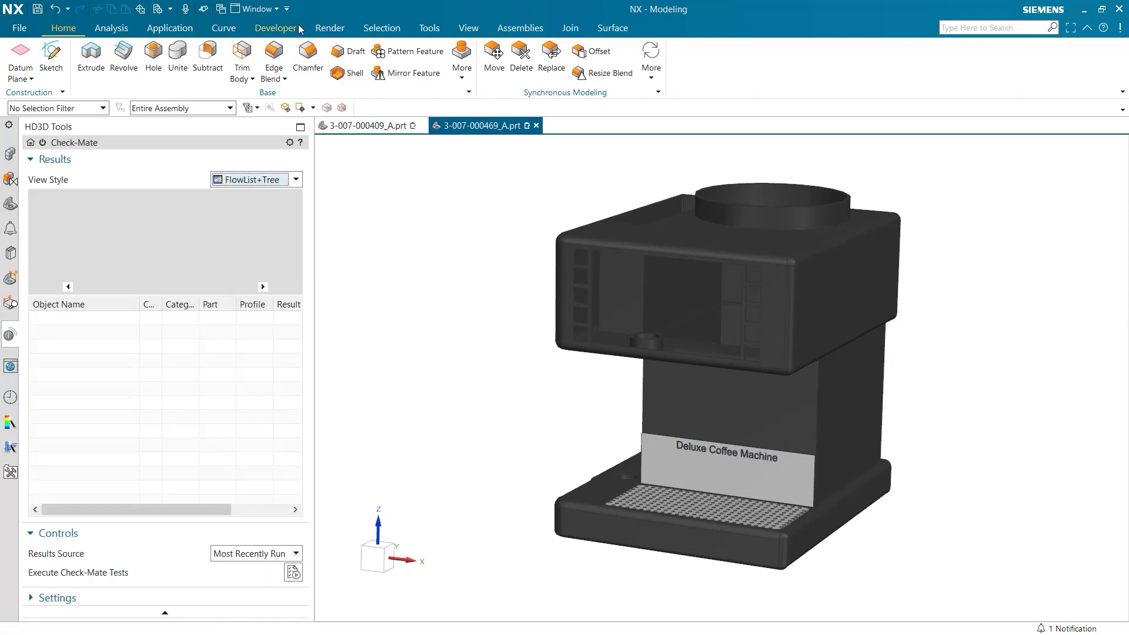
click(276, 28)
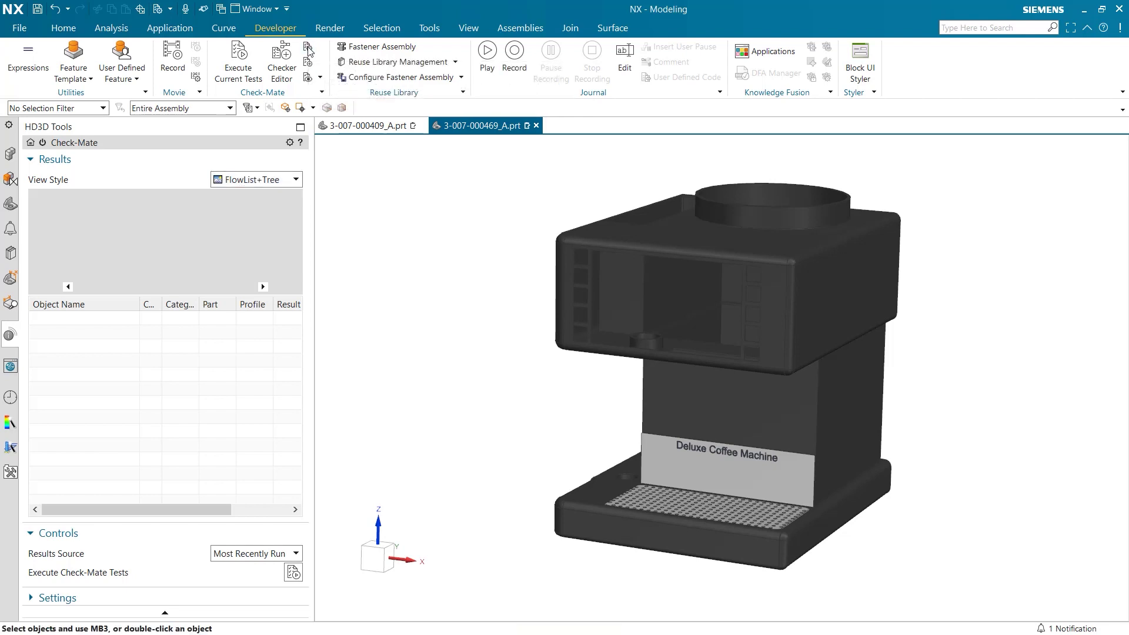
Start Set Up Tests and, after trying All Loaded Parts and Directory, keep Current Part
click(308, 51)
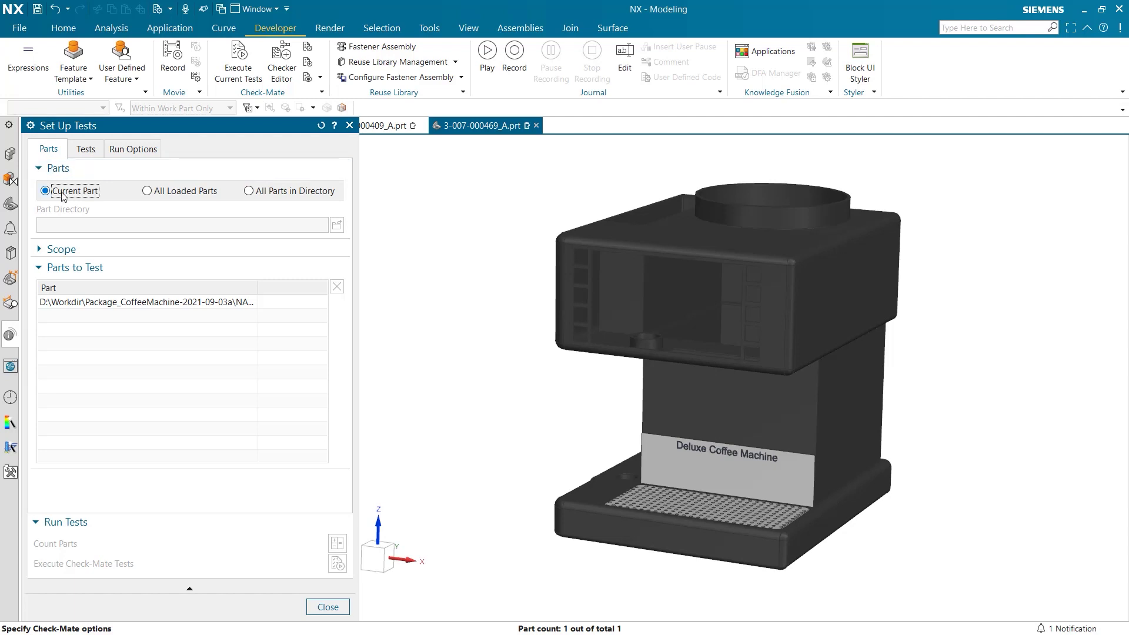
click(148, 191)
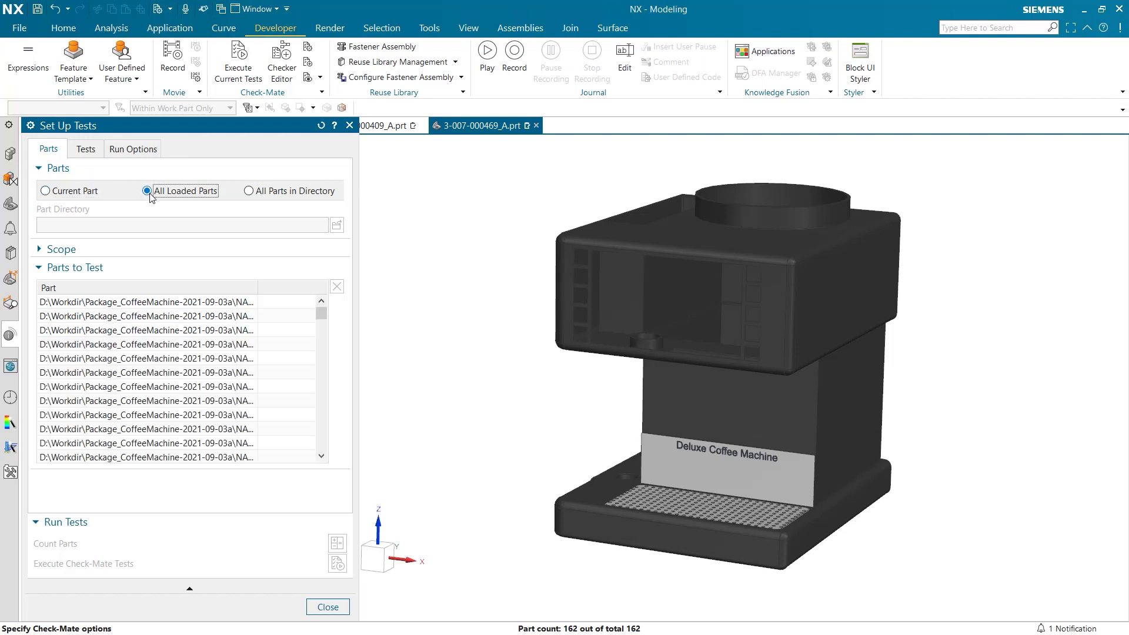
click(249, 191)
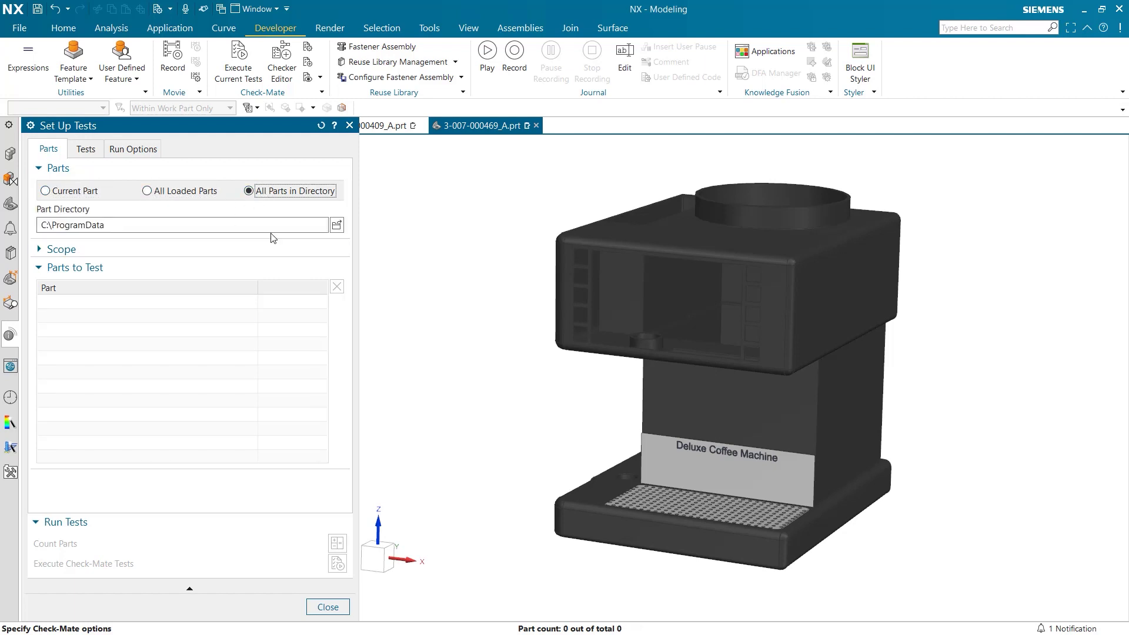
click(45, 191)
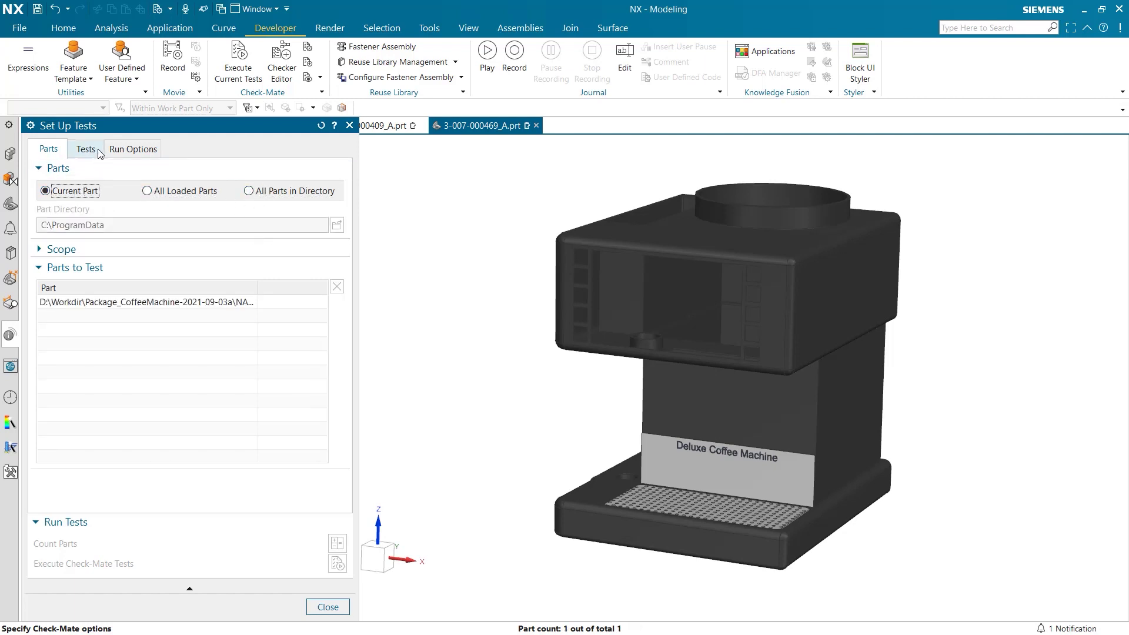
Add the Number of Components assembly test to the chosen tests
click(86, 149)
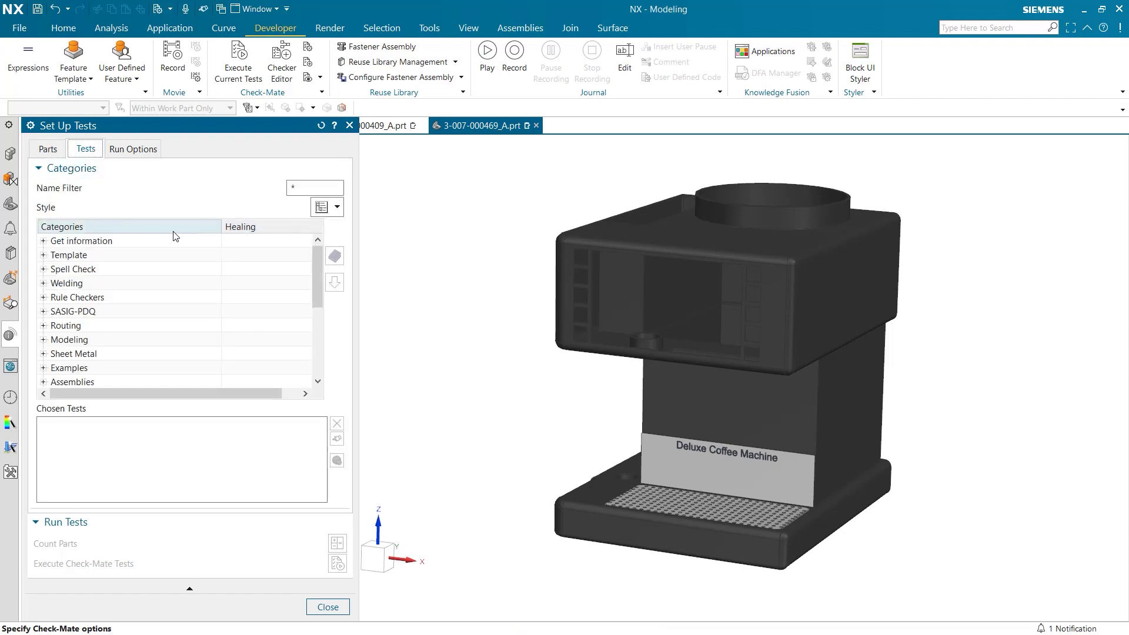
scroll(165, 309, down, 1)
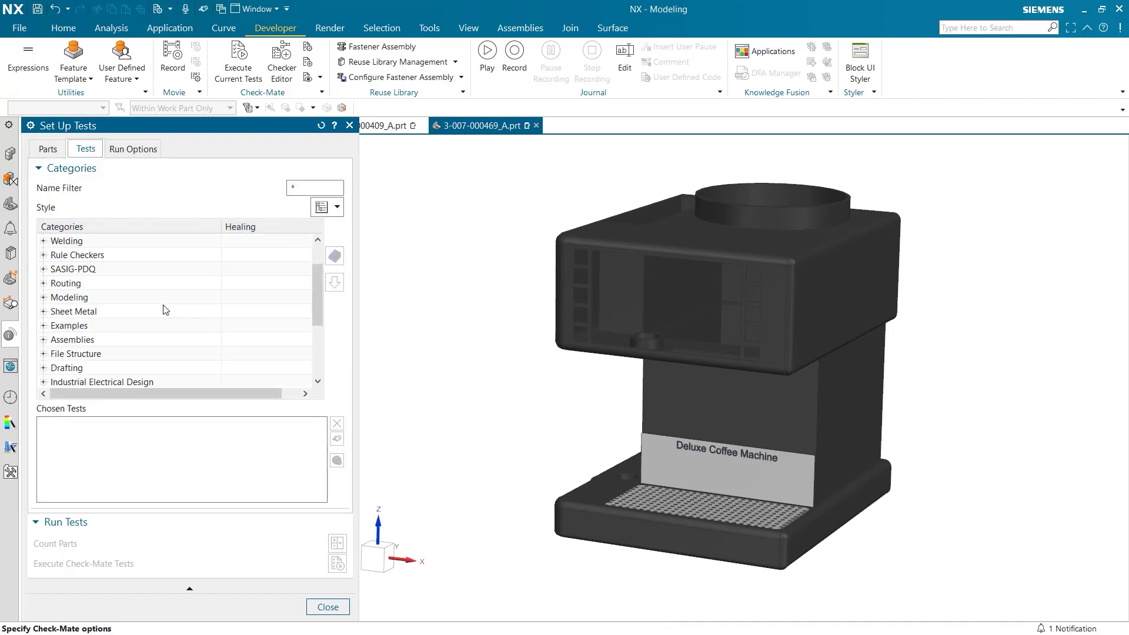
scroll(164, 310, down, 1)
scroll(165, 310, down, 1)
scroll(166, 310, down, 1)
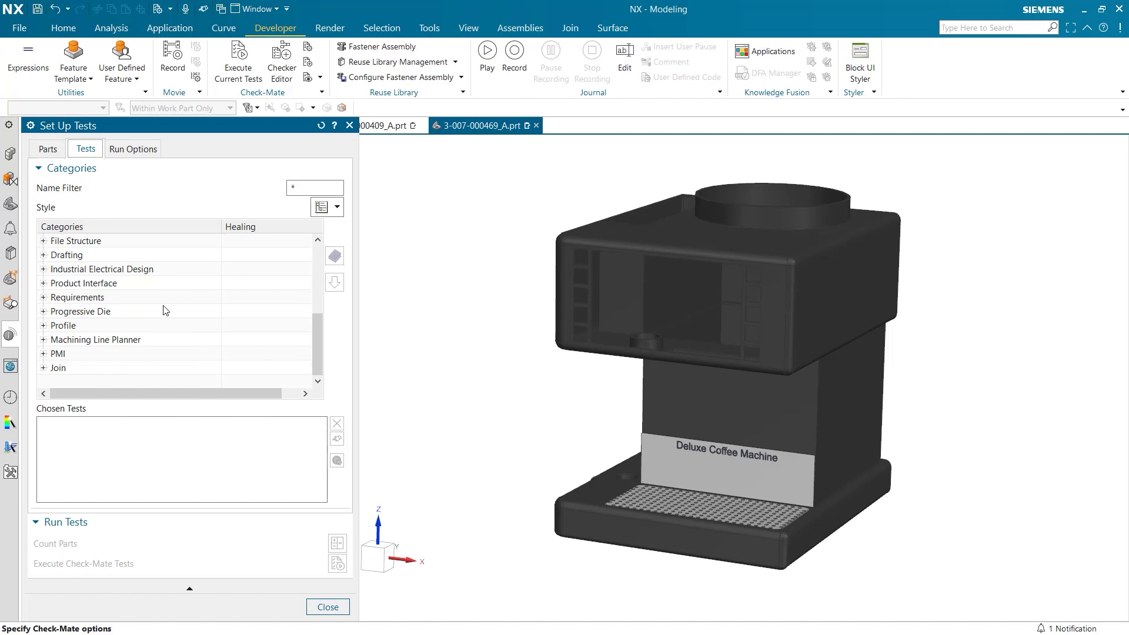
scroll(165, 310, up, 3)
scroll(165, 310, up, 3)
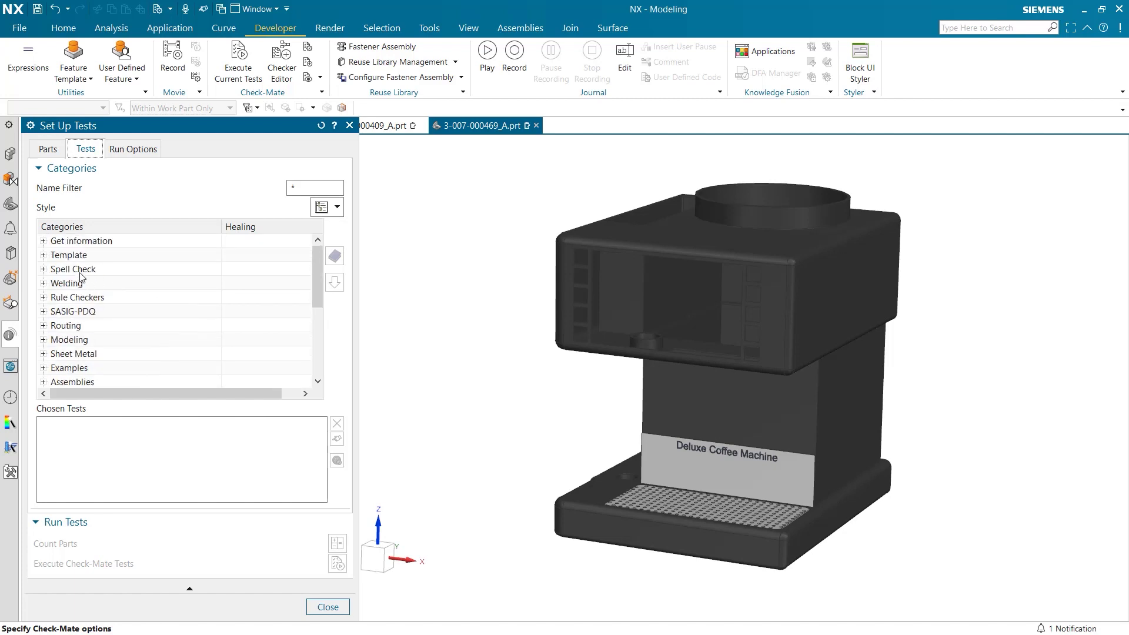
click(44, 241)
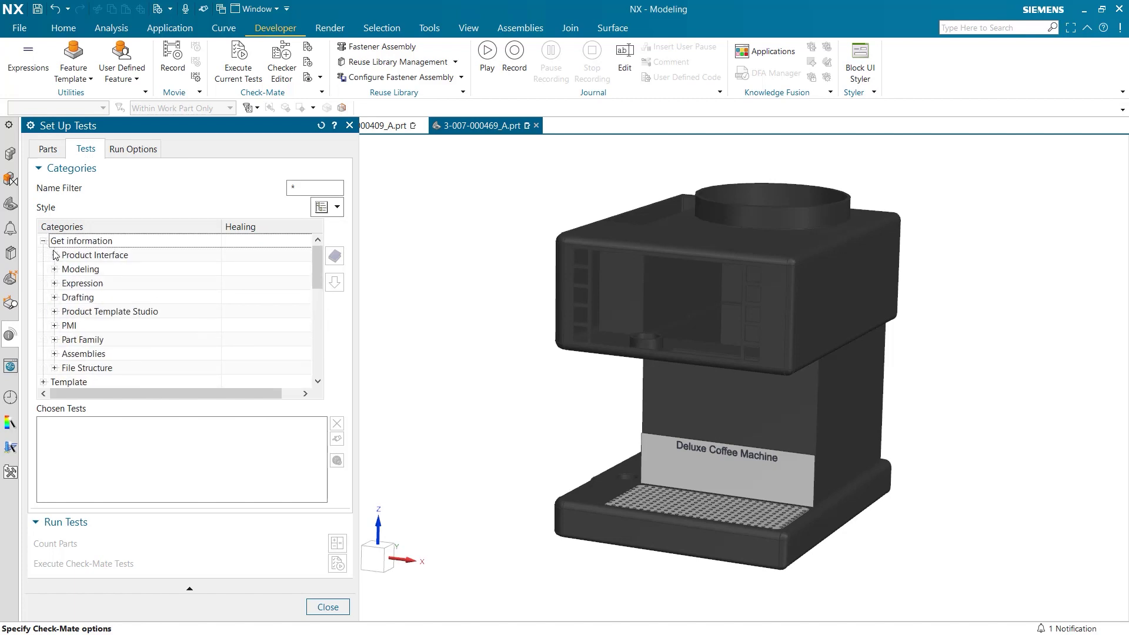
click(53, 354)
click(120, 269)
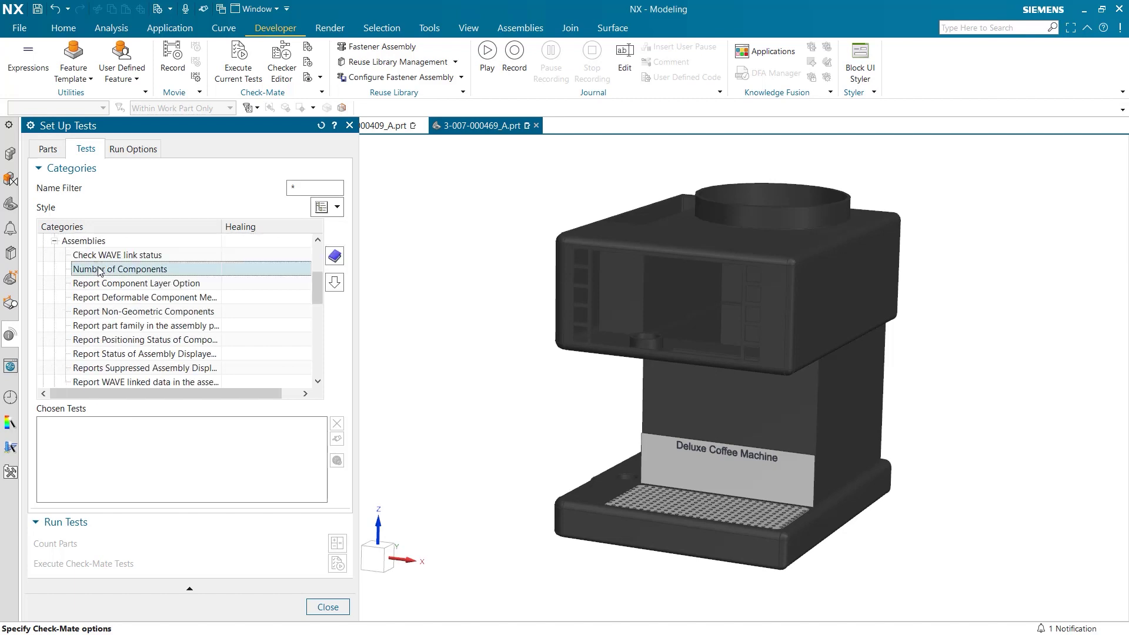
click(336, 256)
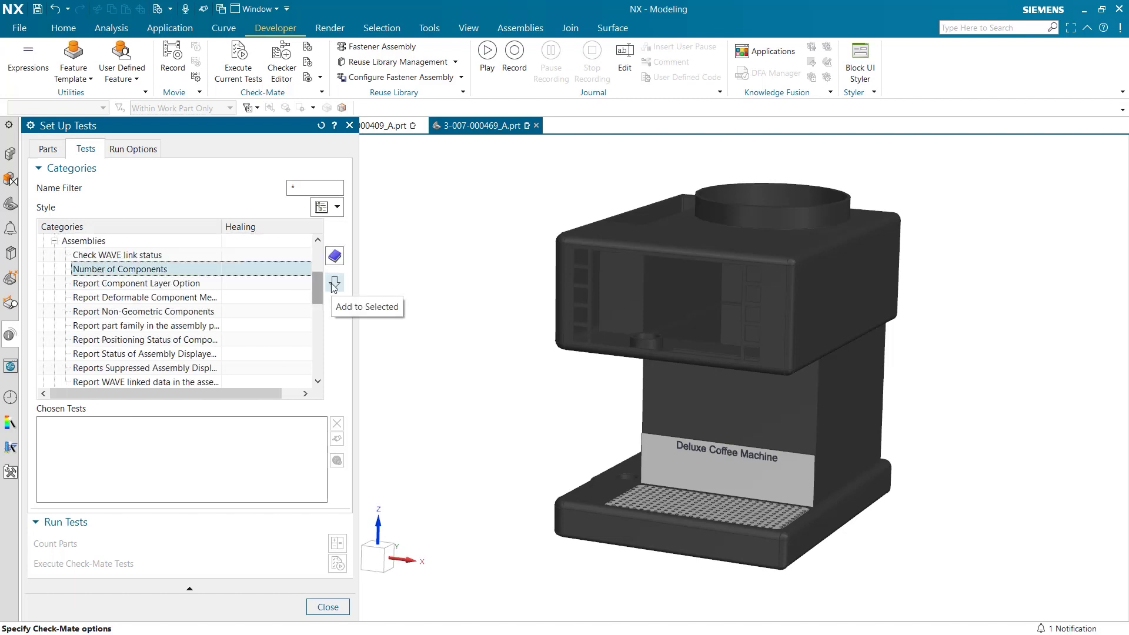
click(55, 240)
click(42, 241)
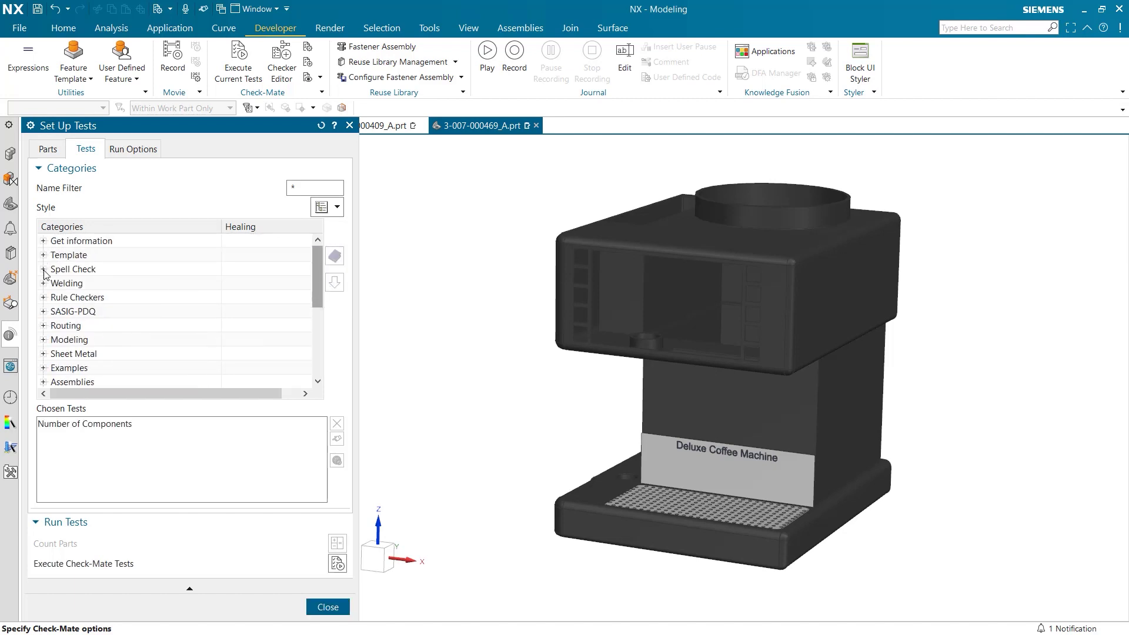
Add the Check Fully Defined Sketch modeling test to the chosen tests
click(44, 340)
click(55, 329)
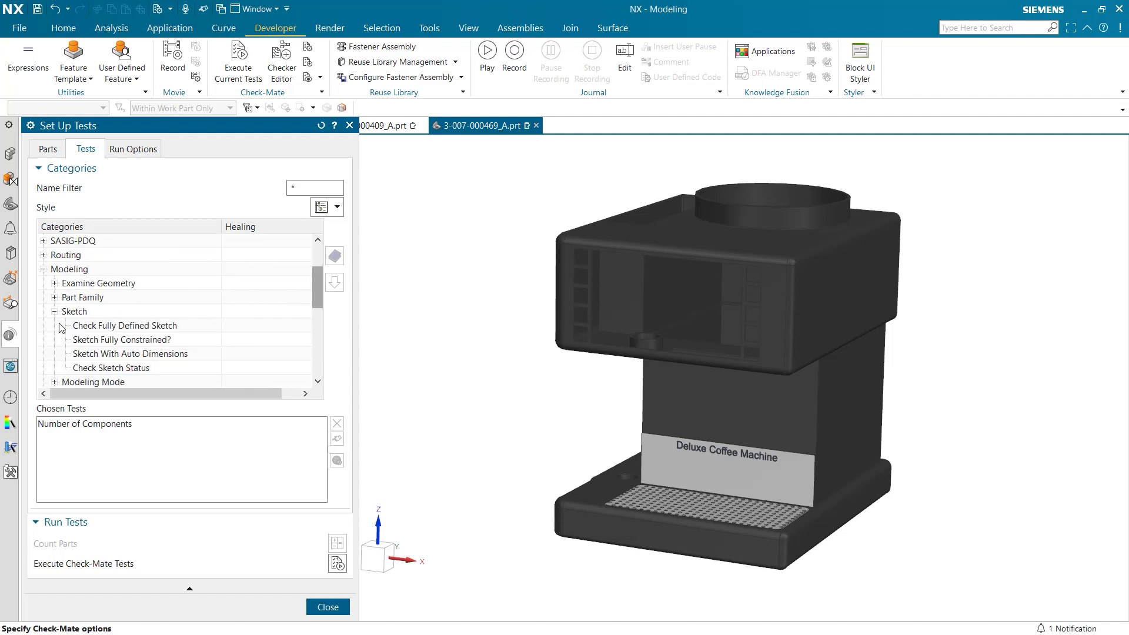
click(123, 326)
click(335, 256)
click(56, 311)
Add the Bodies - Face-Face Intersections and Objects - Misaligned geometry checks
click(56, 284)
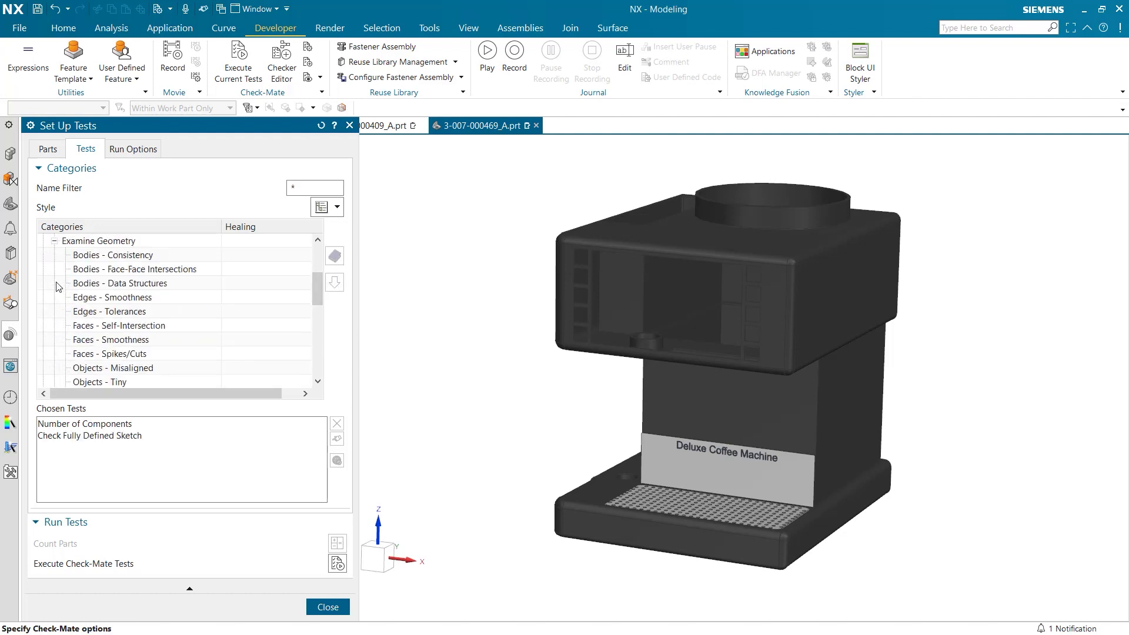
click(100, 271)
click(335, 281)
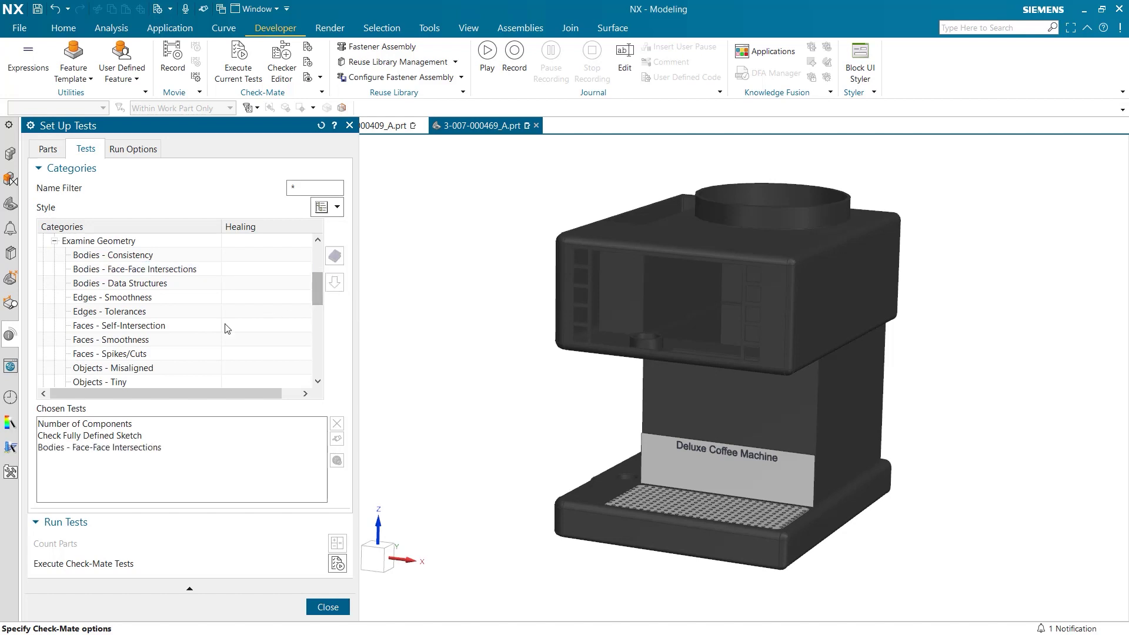
click(113, 367)
click(335, 281)
click(56, 241)
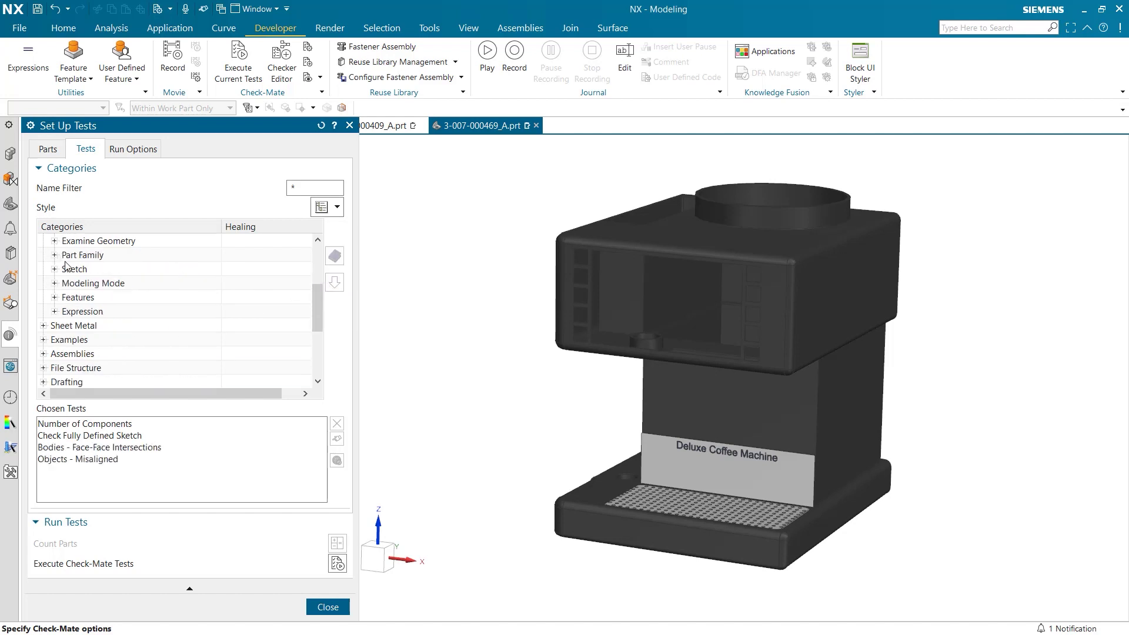
Add Check Feature Tolerance and execute all five chosen Check-Mate tests
click(60, 294)
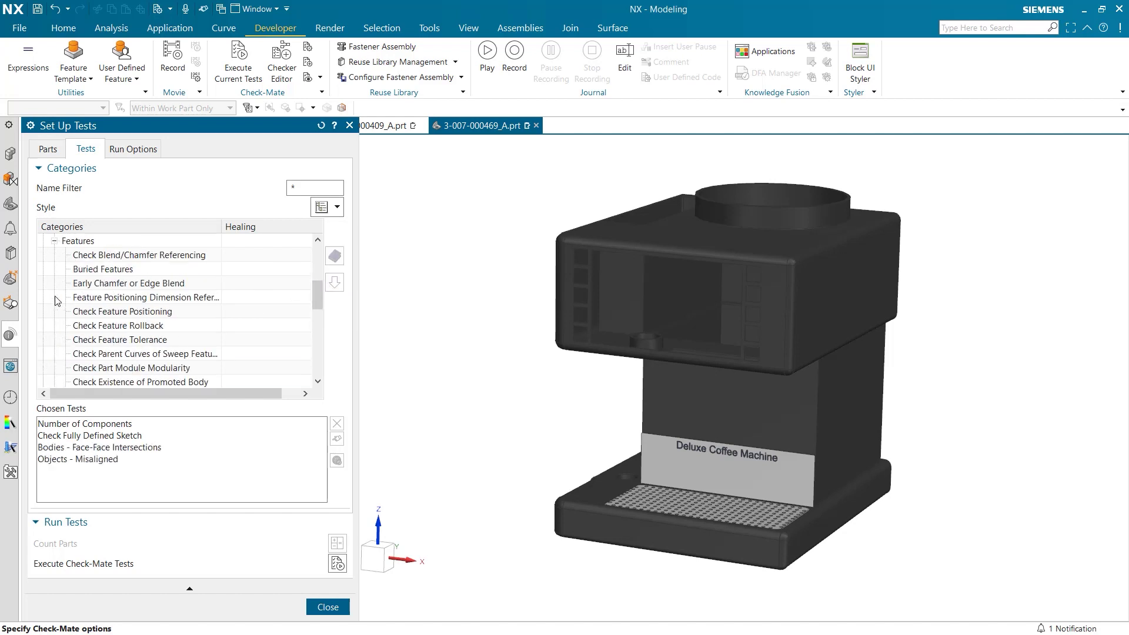
click(120, 340)
click(336, 255)
click(54, 240)
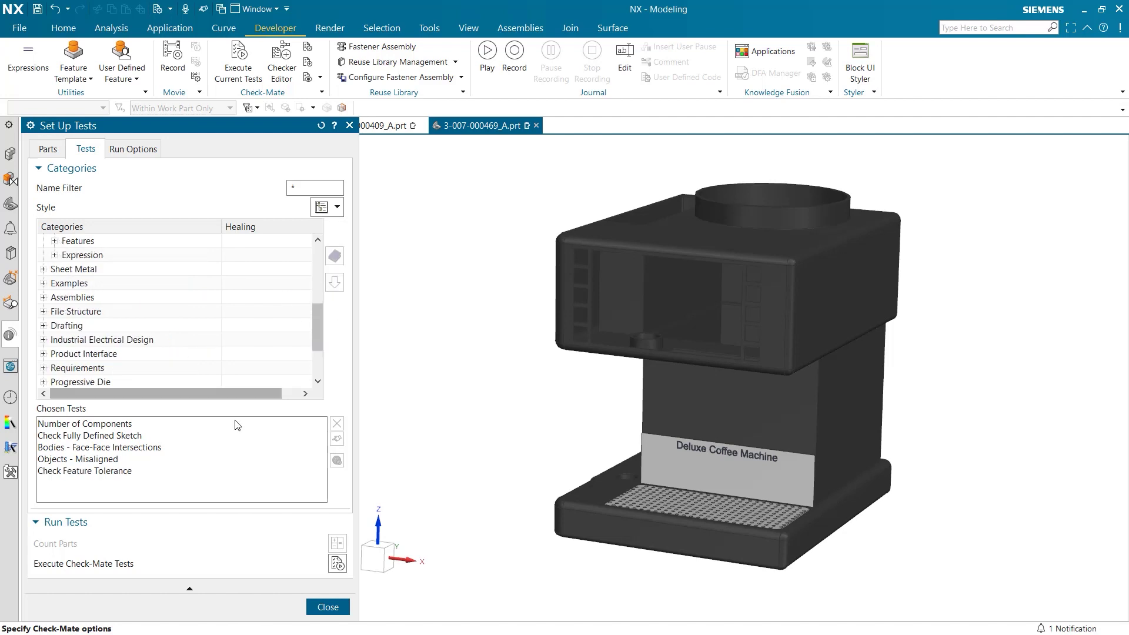
click(337, 565)
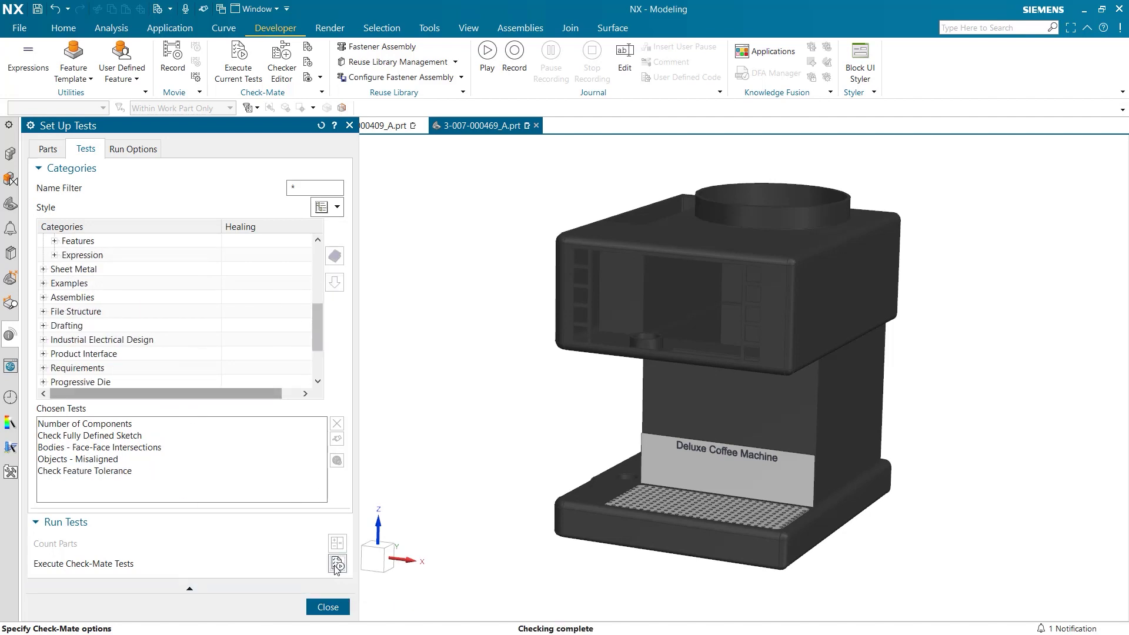
Close Set Up Tests to reveal the Number of Components report listing 12 components
click(328, 607)
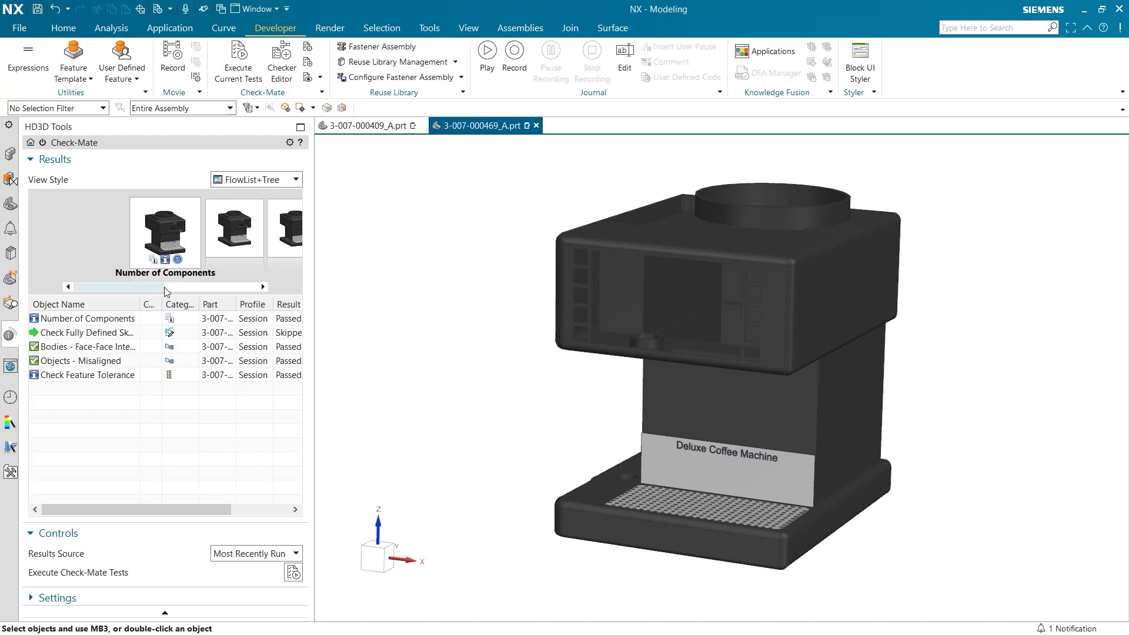
drag(144, 289, 261, 284)
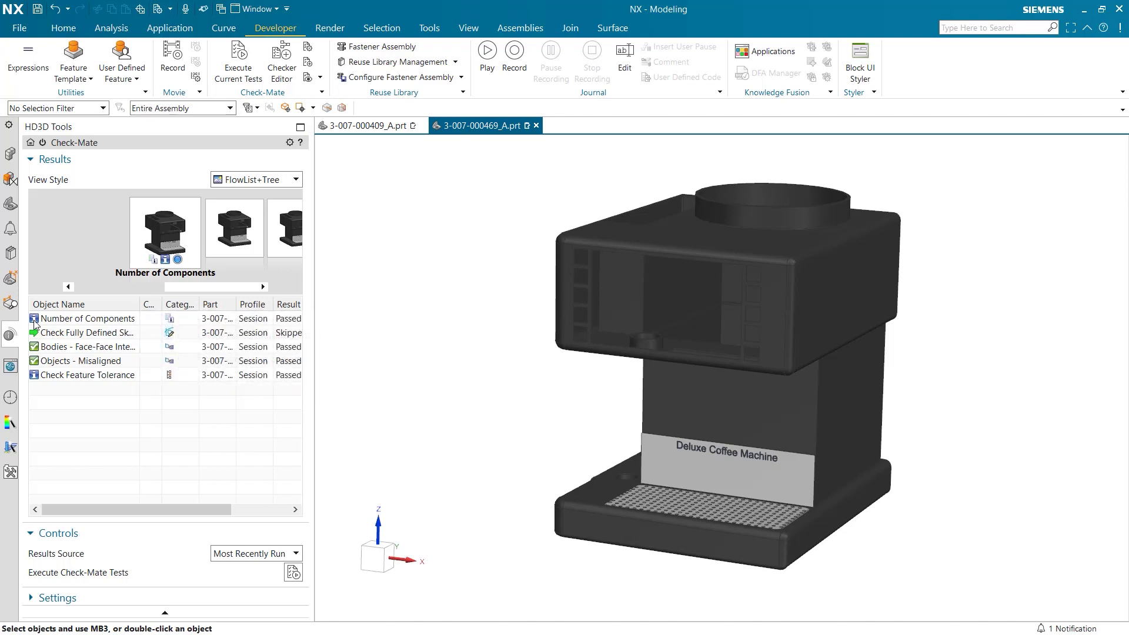
right_click(37, 318)
key(Escape)
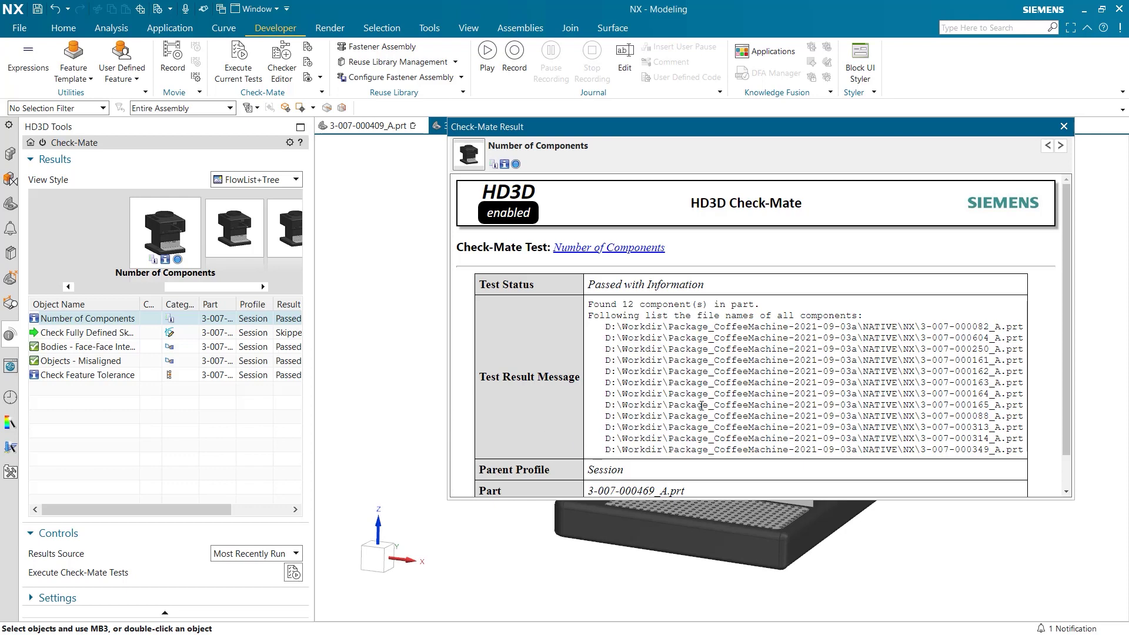
drag(751, 304, 589, 305)
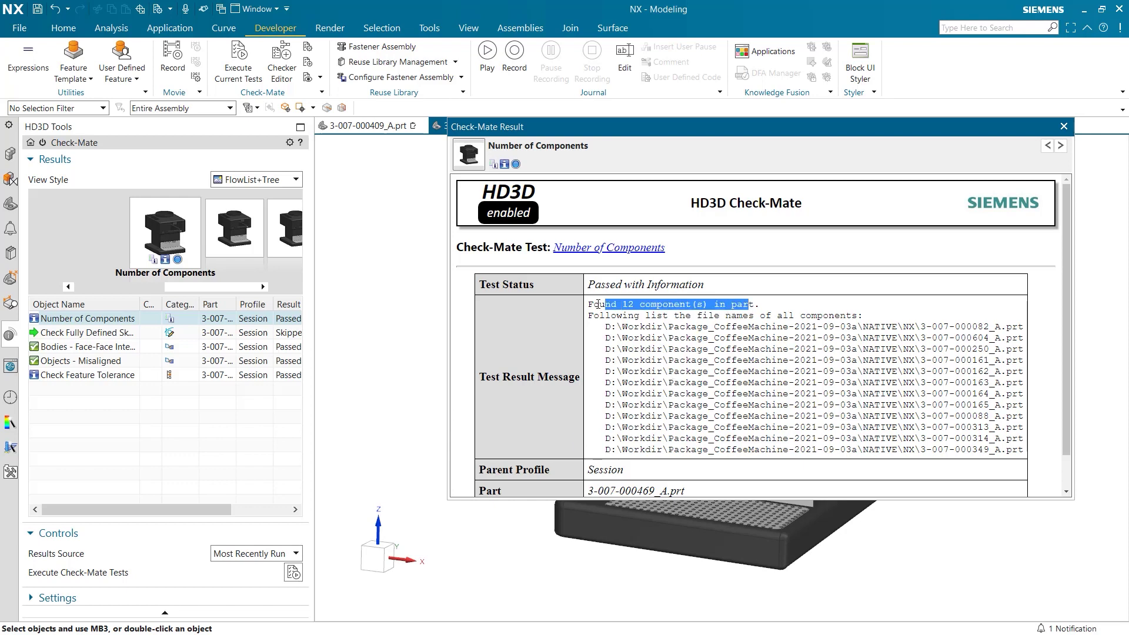
scroll(749, 353, down, 1)
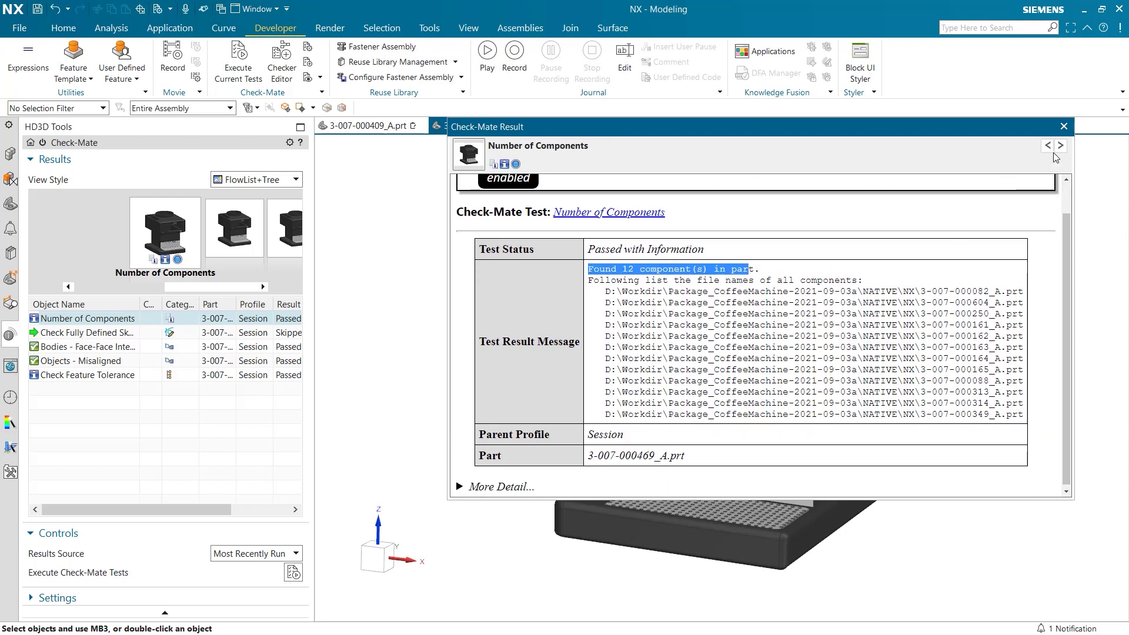
click(1064, 127)
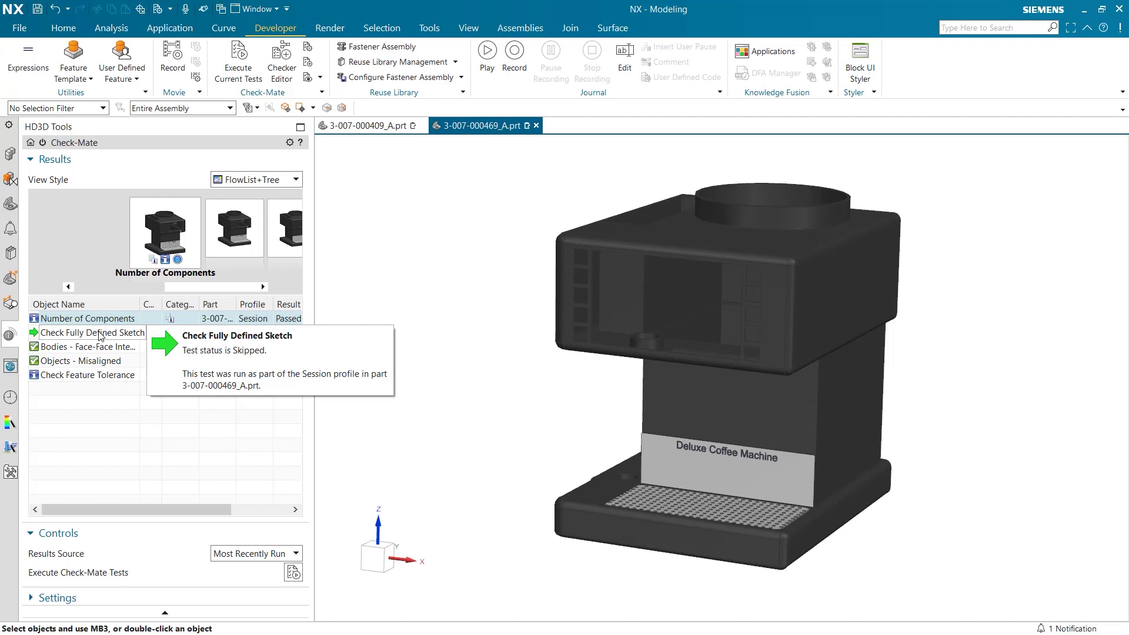
click(59, 347)
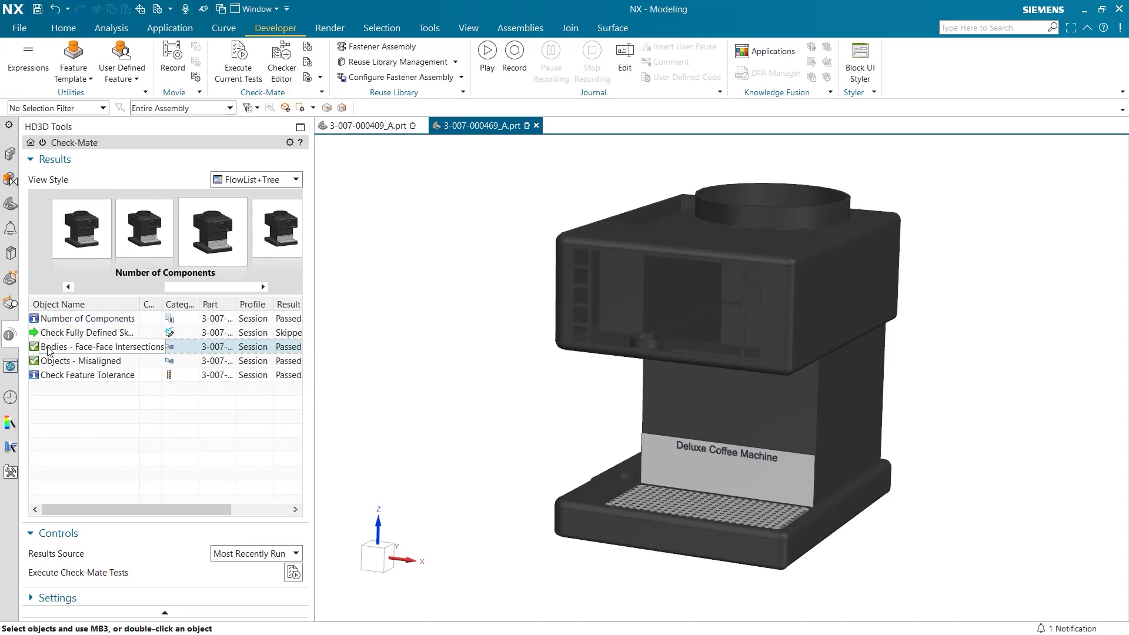
right_click(51, 347)
click(94, 355)
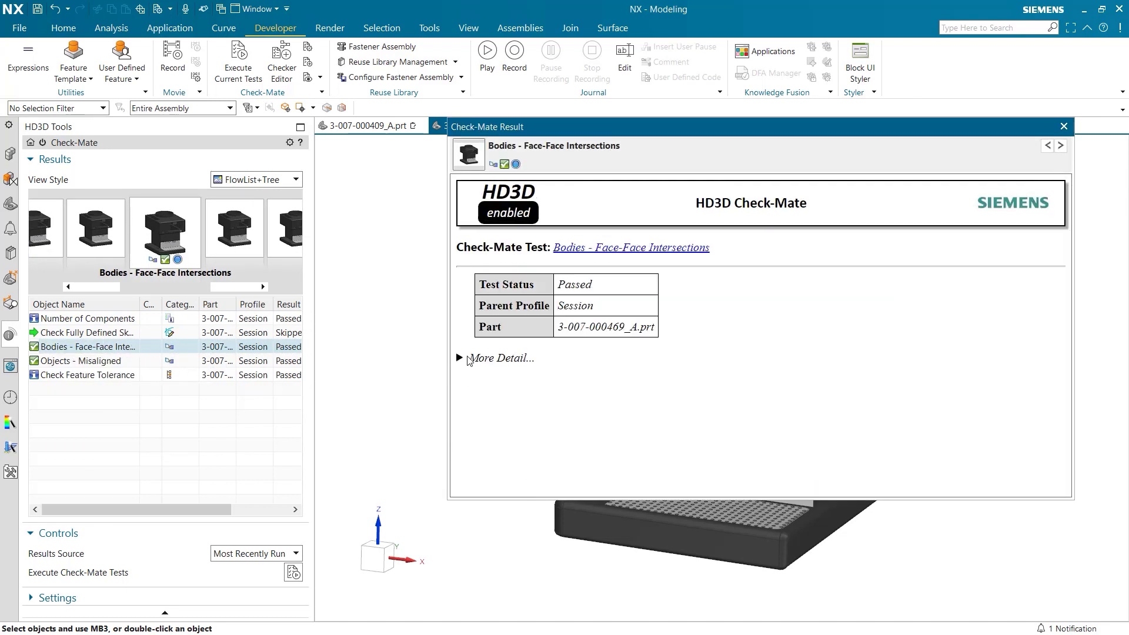
click(471, 360)
scroll(471, 371, down, 3)
scroll(481, 384, down, 3)
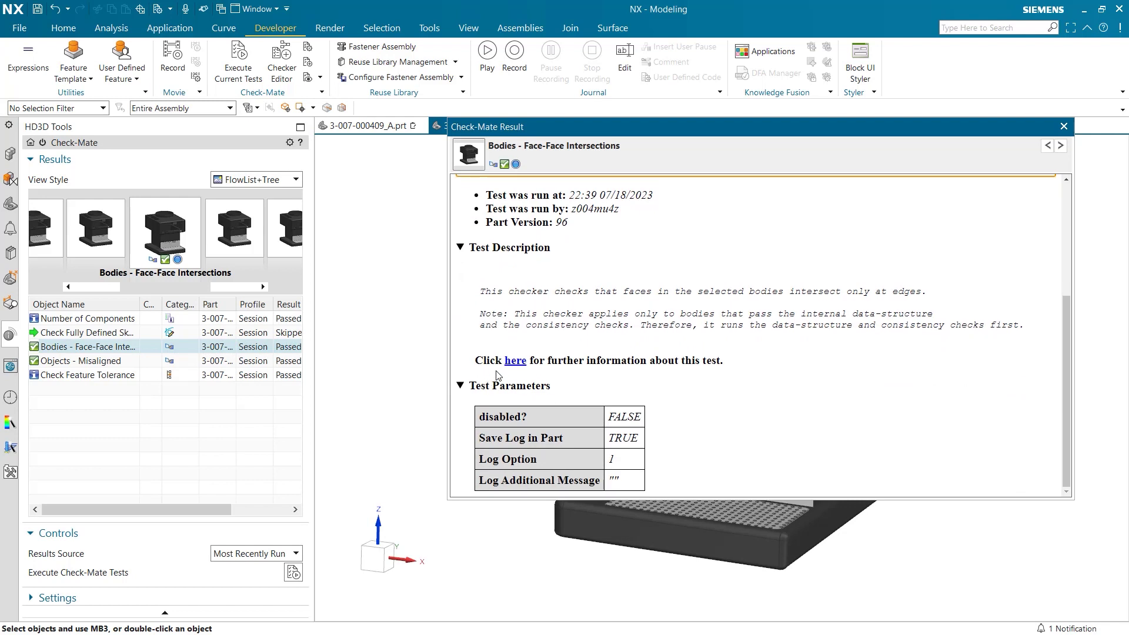
drag(479, 291, 893, 291)
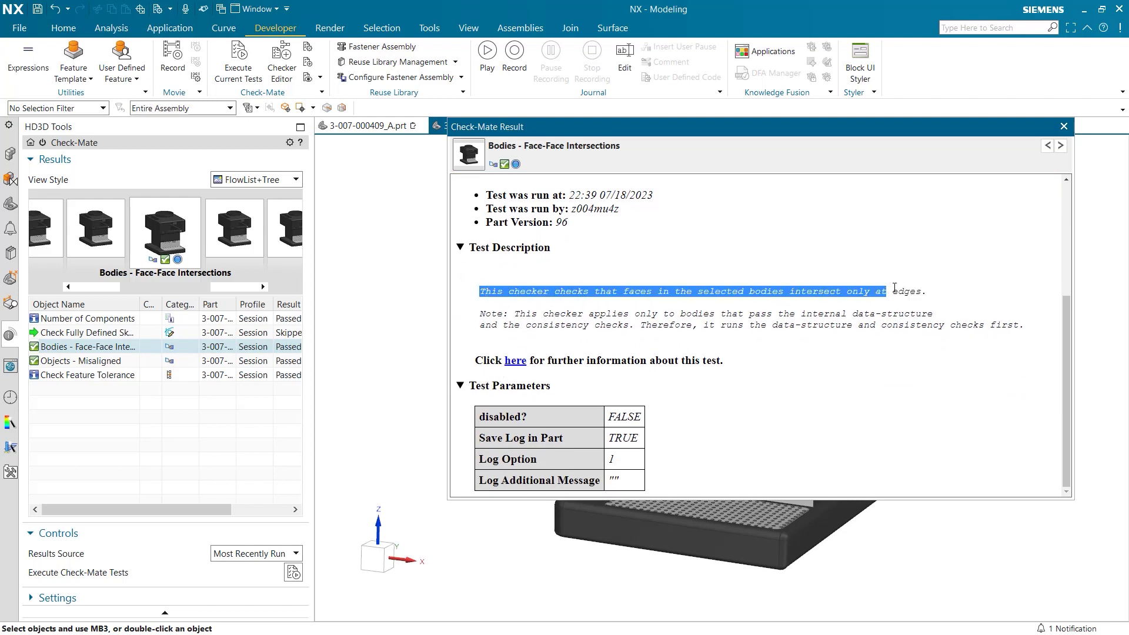
drag(478, 292, 933, 293)
click(1063, 127)
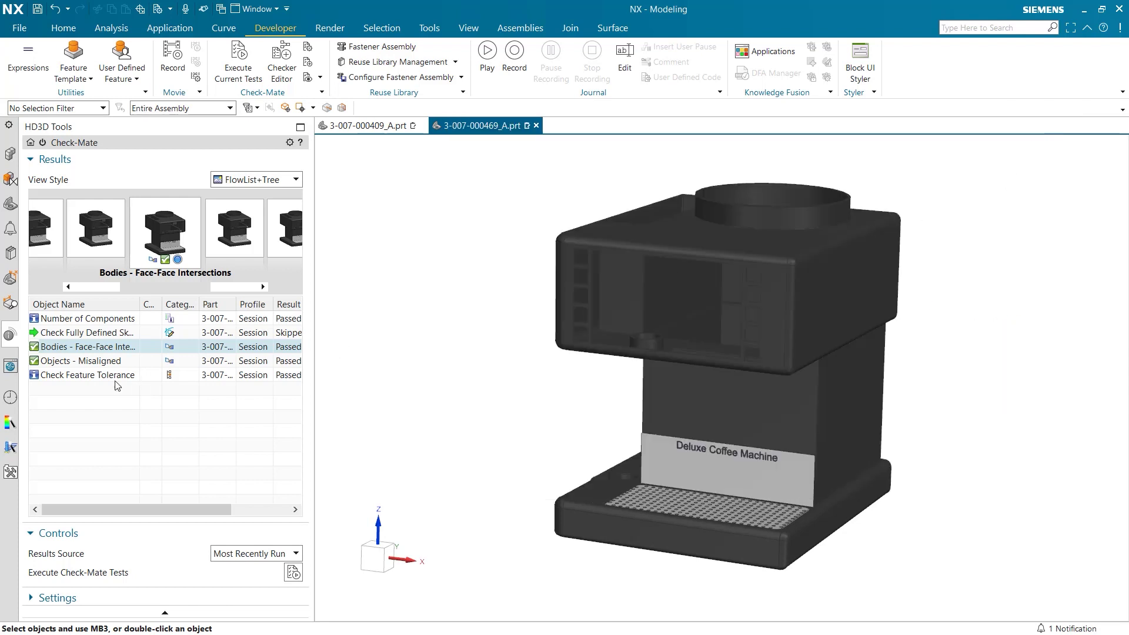
click(87, 375)
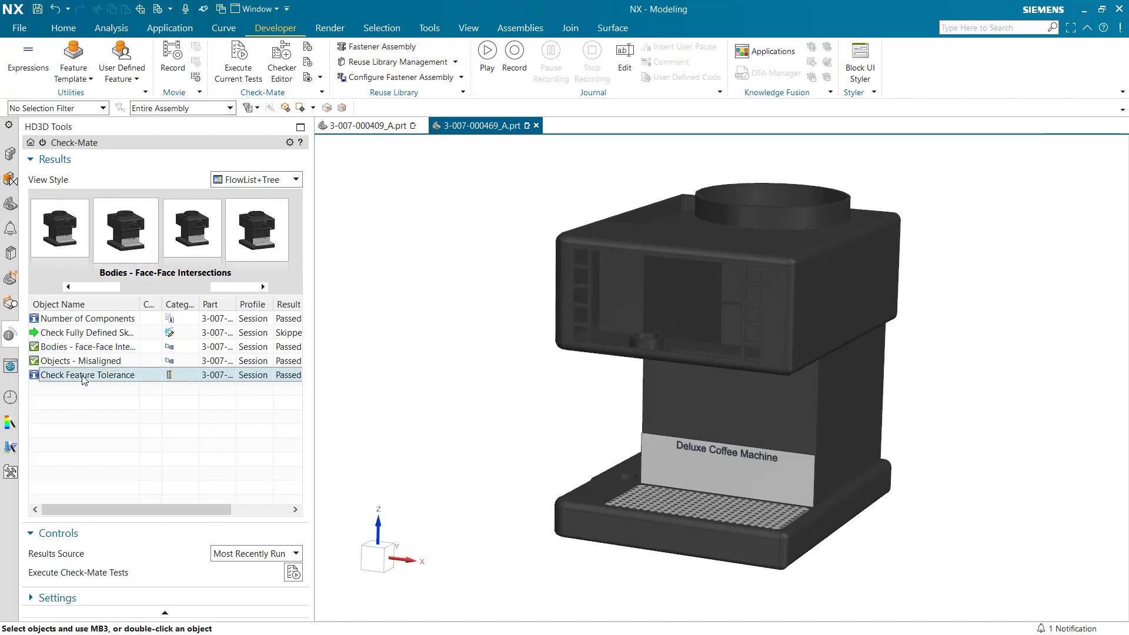
right_click(37, 379)
click(54, 386)
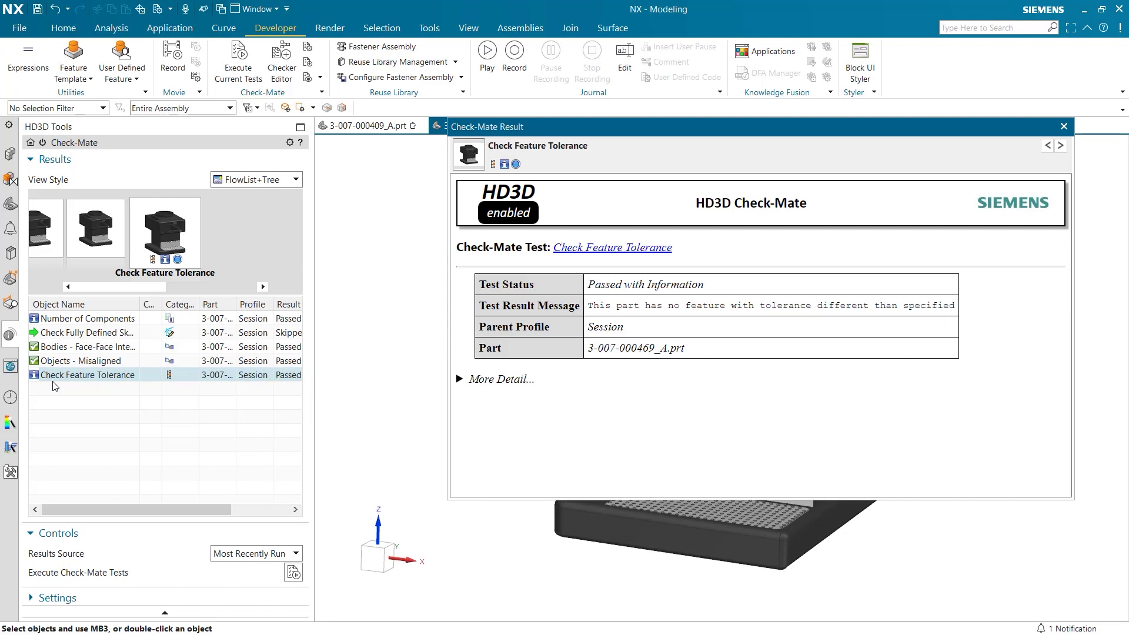
click(496, 379)
scroll(557, 426, down, 2)
scroll(556, 425, down, 5)
scroll(556, 426, down, 1)
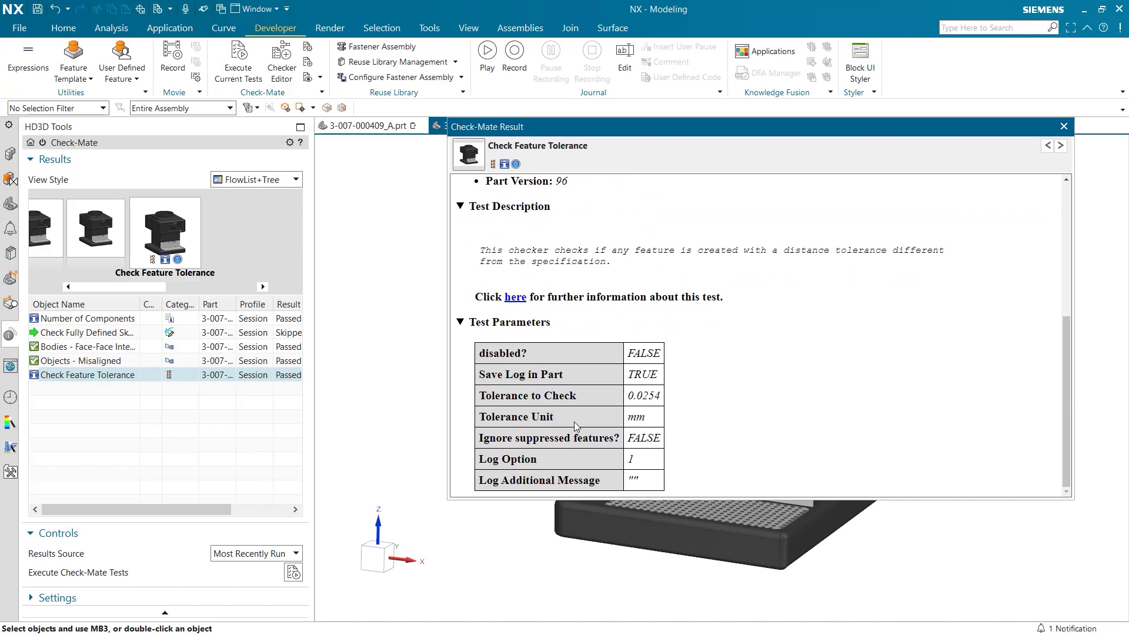
drag(628, 397, 660, 396)
click(1064, 126)
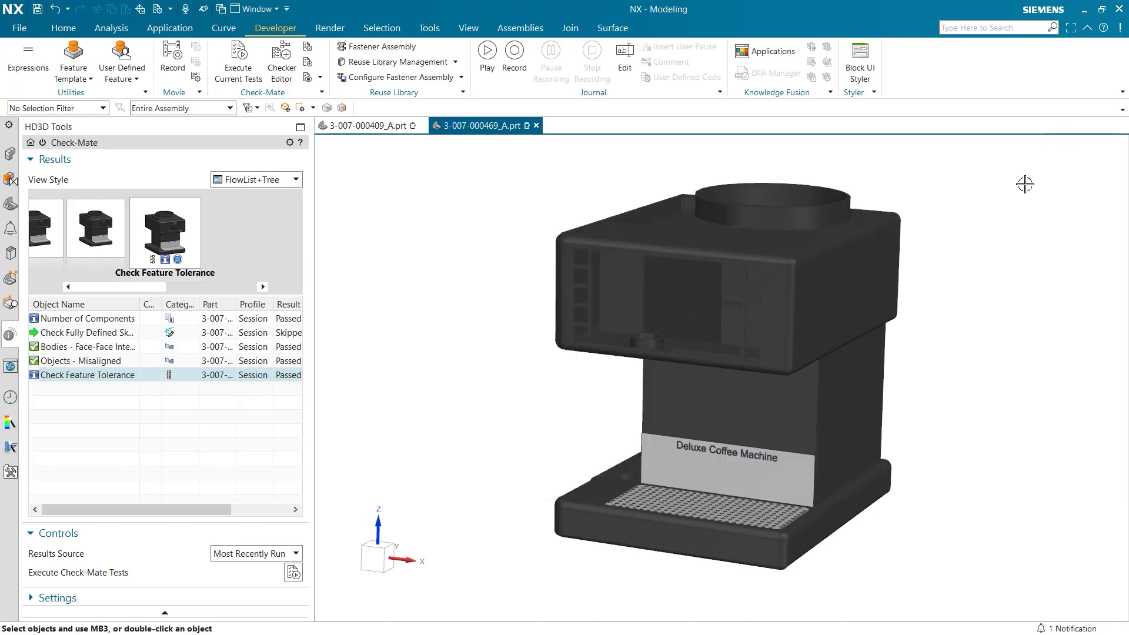